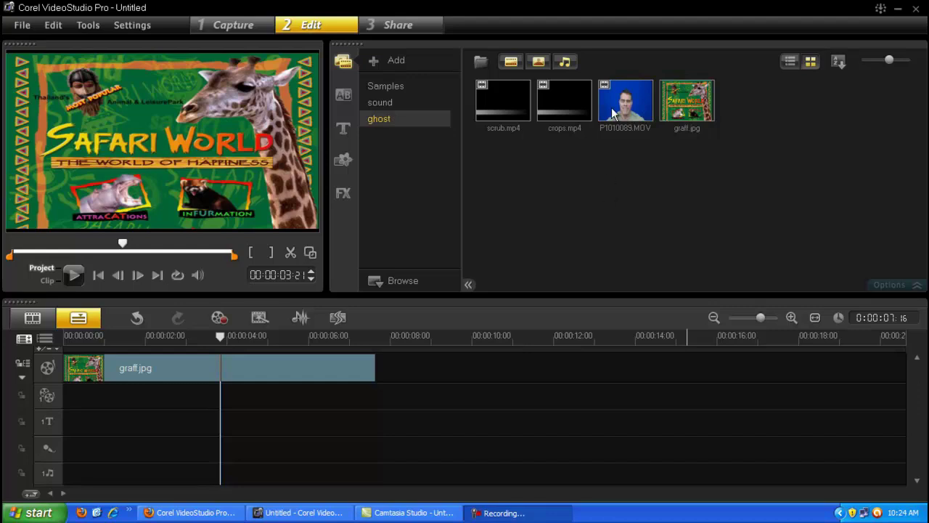
Place P1010089.MOV on Overlay Track #1, then move and enlarge it over graff.jpg's lower-left area
left_click_drag(624, 102, 73, 429)
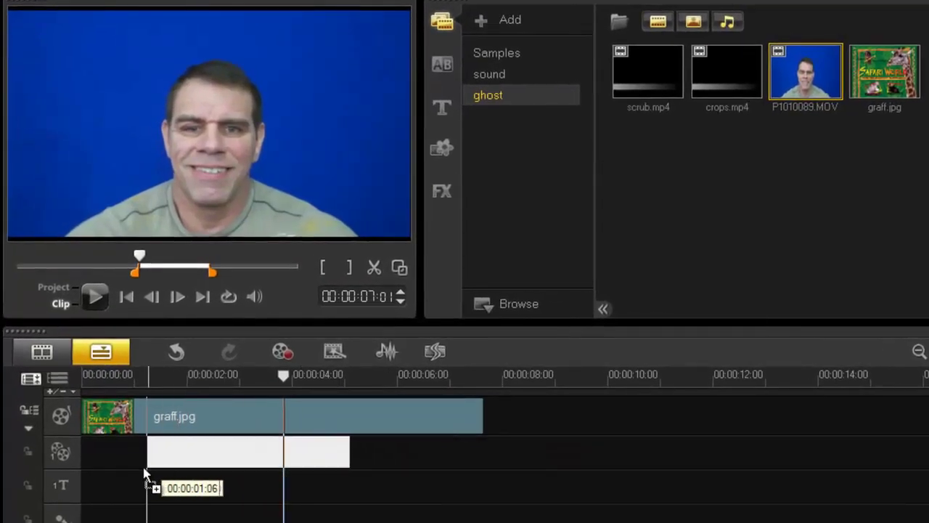
left_click_drag(85, 463, 355, 430)
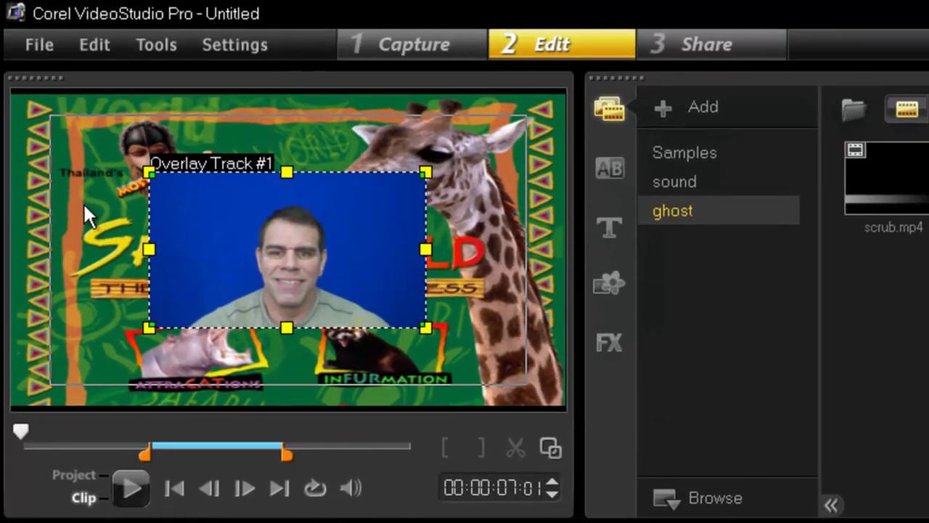
left_click_drag(365, 296, 355, 365)
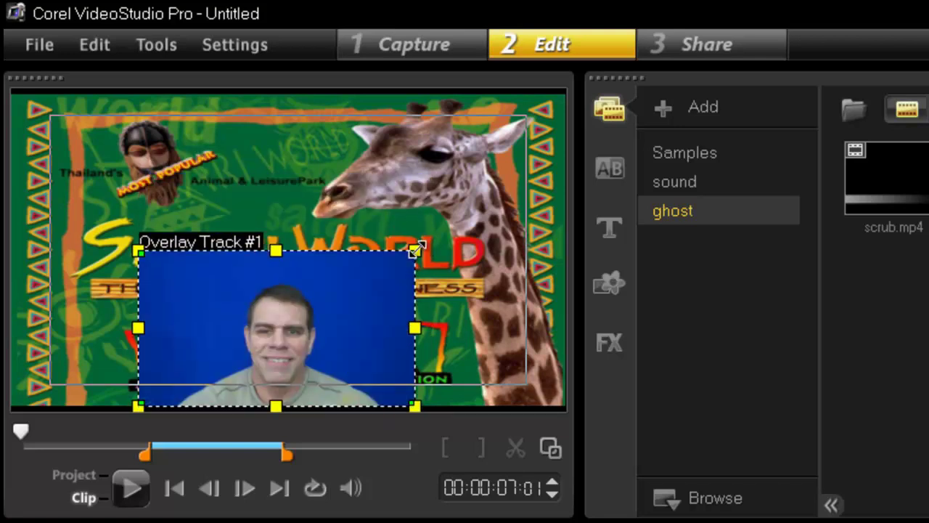
left_click_drag(414, 251, 472, 211)
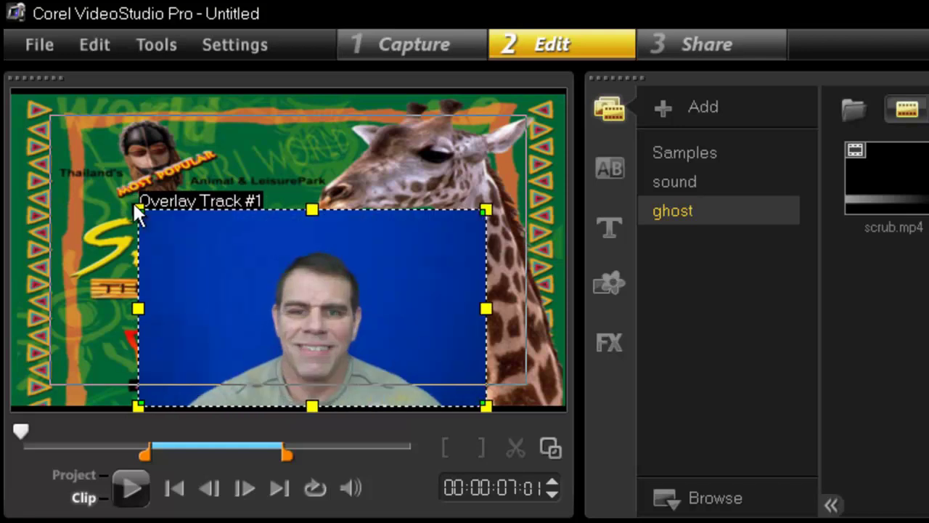
left_click_drag(137, 208, 107, 190)
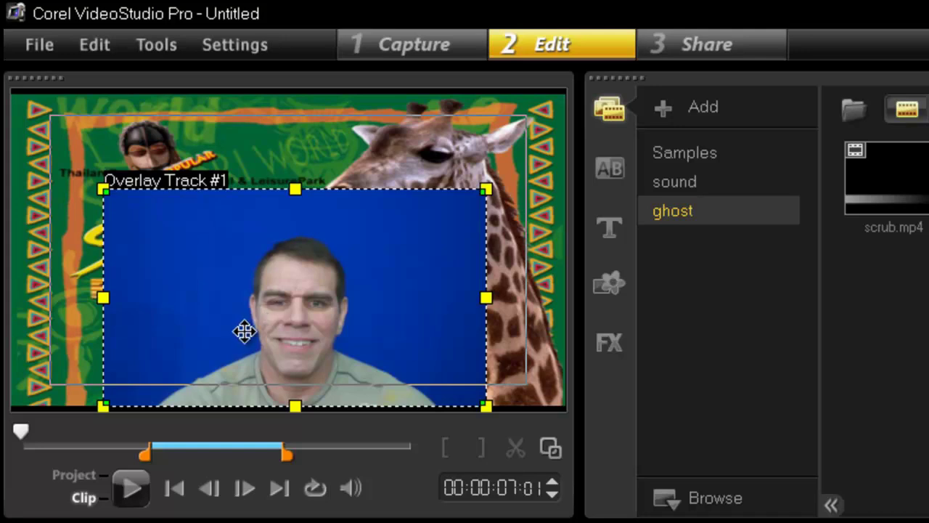
Jump the preview to 00:00:10:22 and apply Chroma Key to the overlay in Mask & Chroma Key
key("Delete")
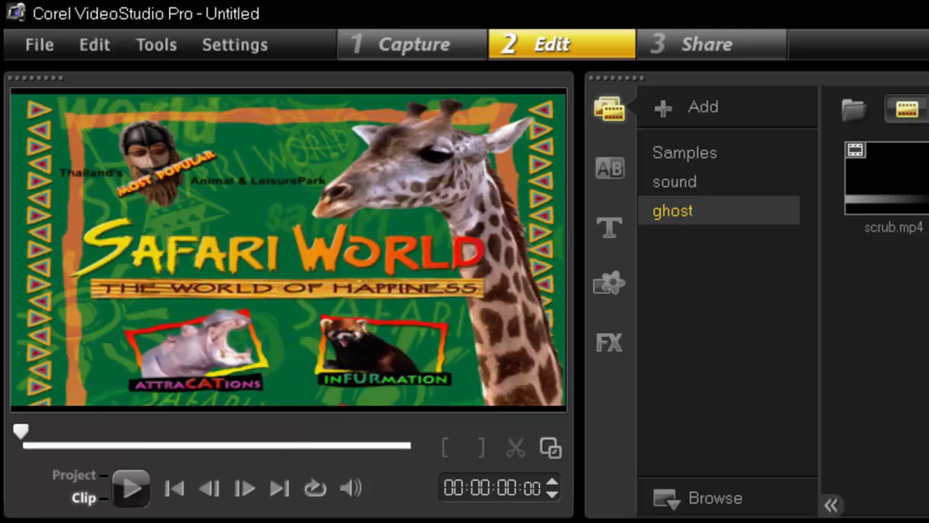
key("End")
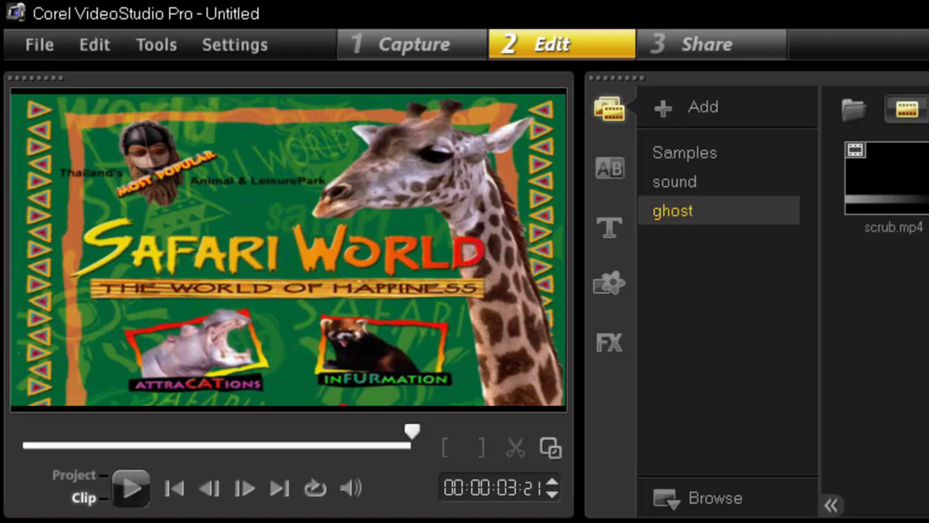
type("1022")
key("Return")
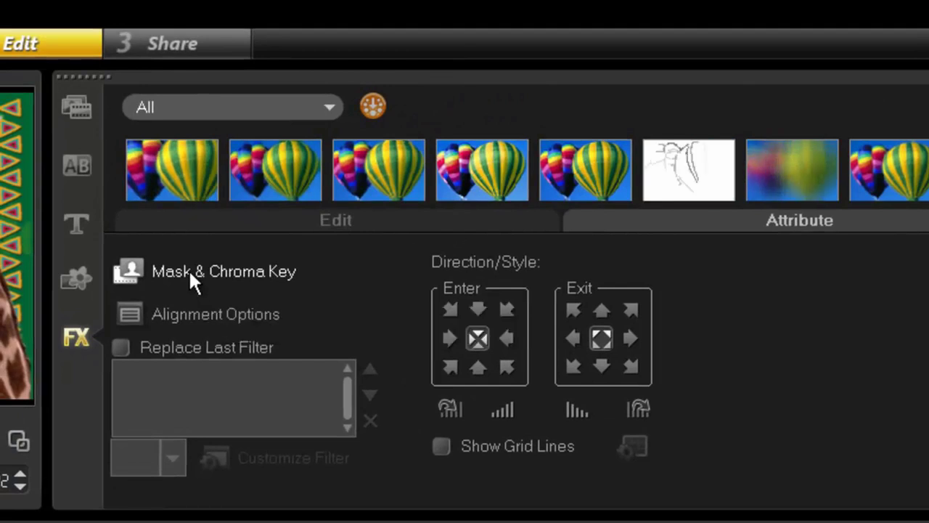
left_click(191, 276)
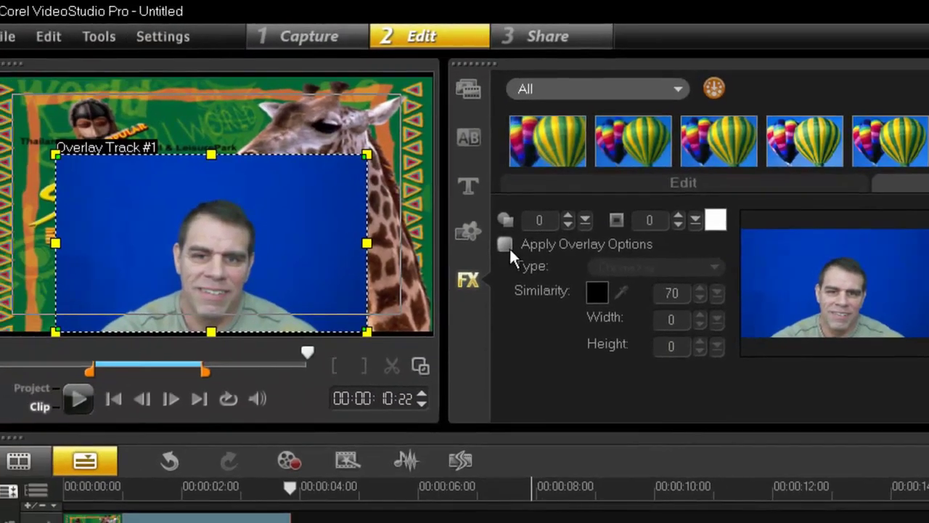
left_click(507, 246)
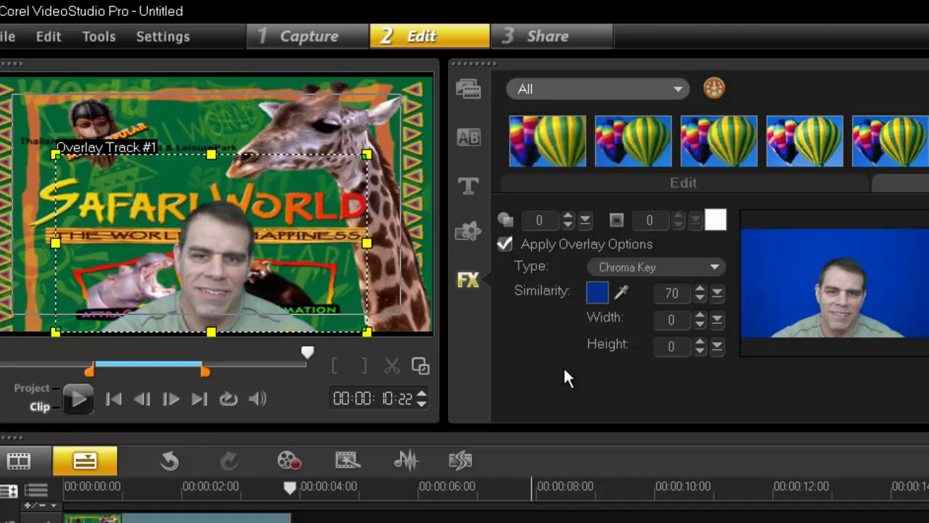
Sample the blue backdrop with the eyedropper and raise the Similarity slider to 100
left_click(623, 292)
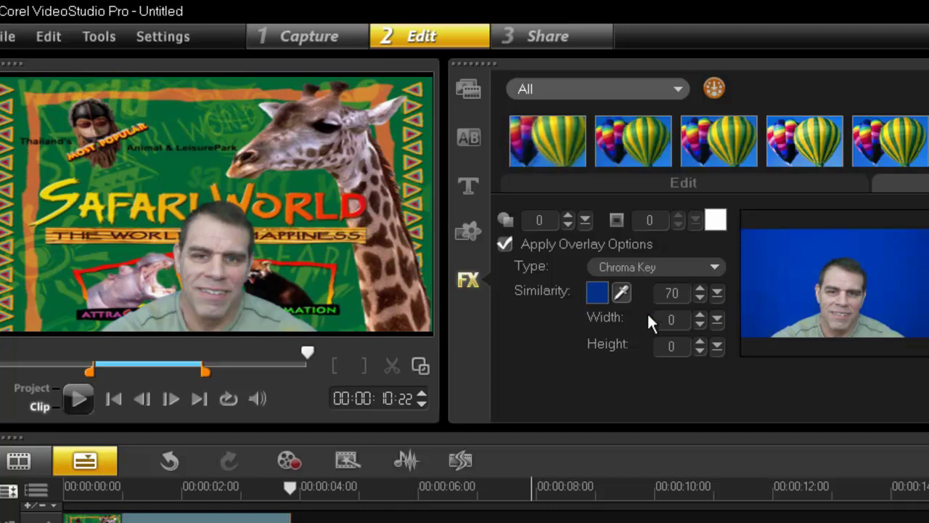
left_click_drag(716, 294, 748, 316)
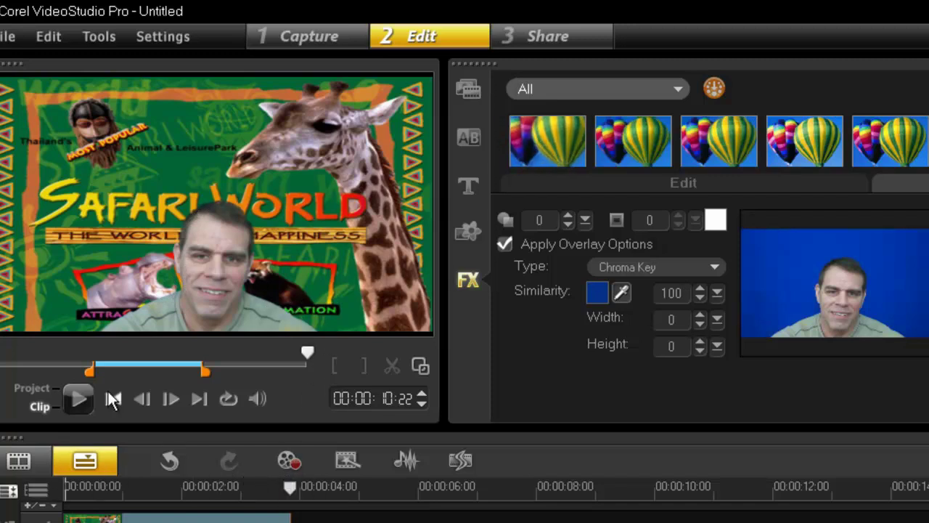
left_click(81, 392)
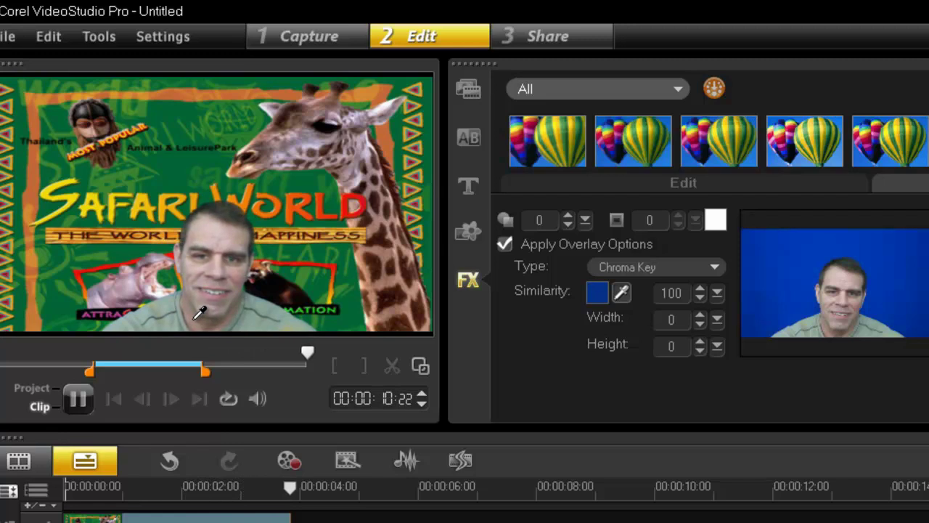
left_click(75, 407)
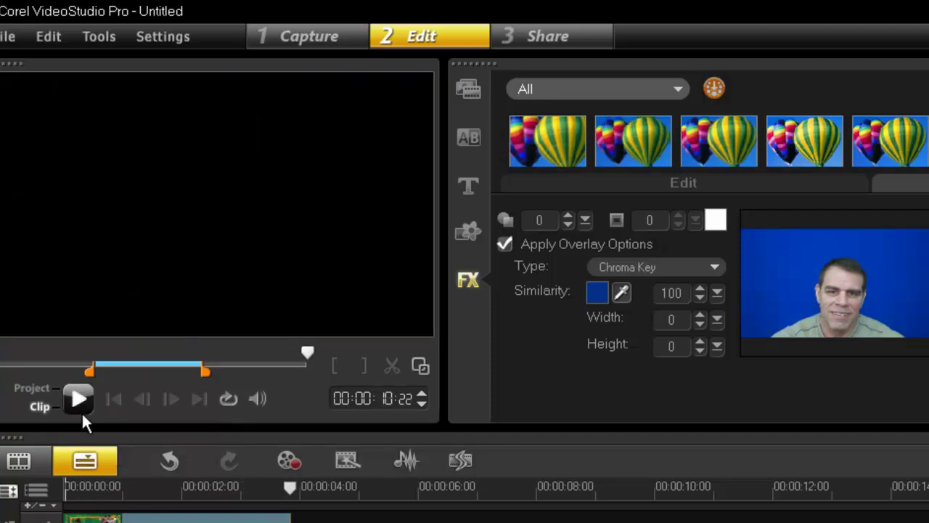
left_click(82, 416)
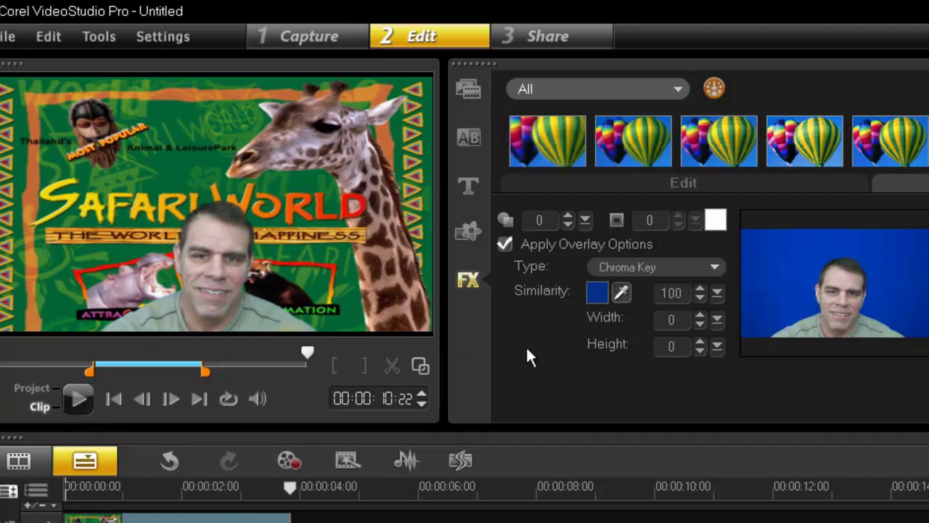
left_click(468, 279)
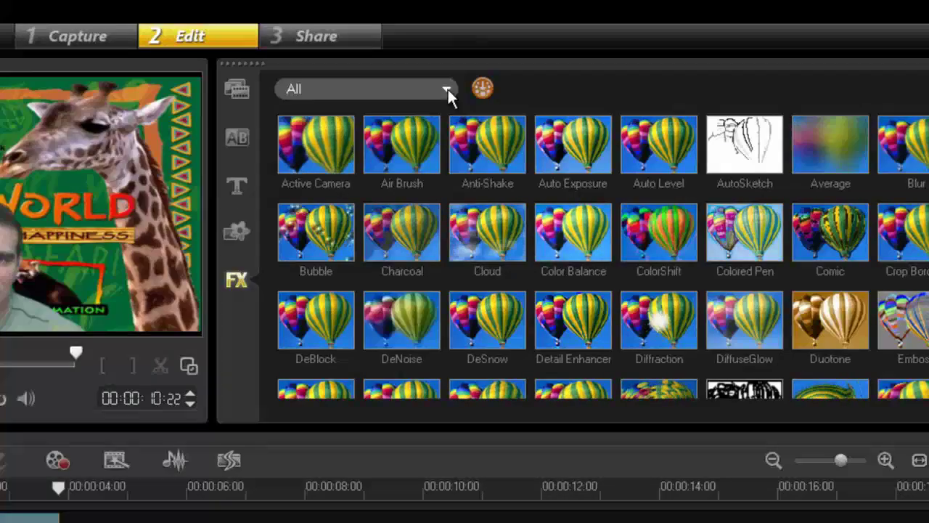
left_click(510, 89)
left_click(350, 177)
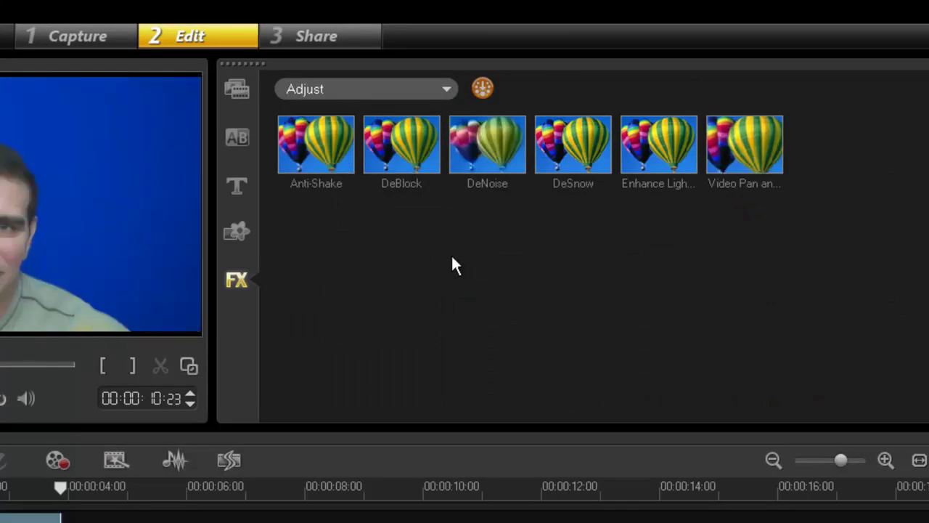
left_click_drag(400, 172, 0, 522)
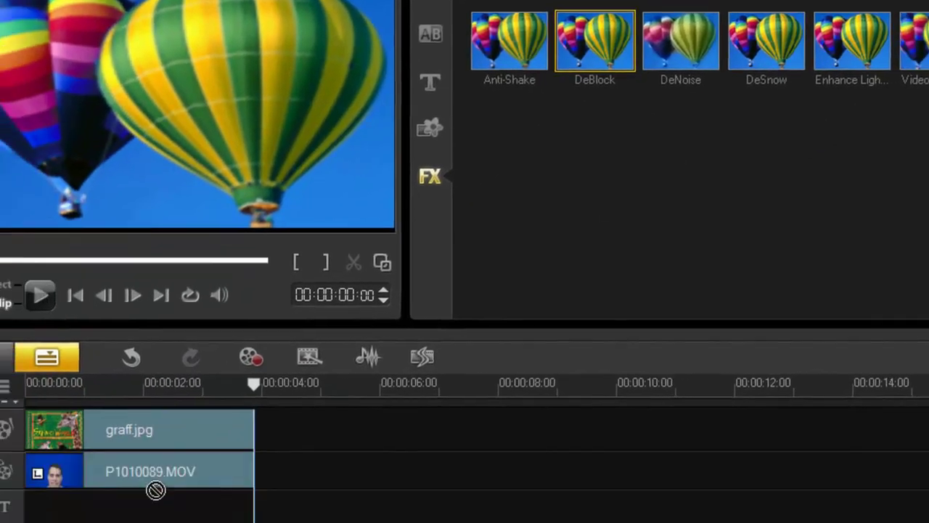
left_click_drag(156, 490, 163, 474)
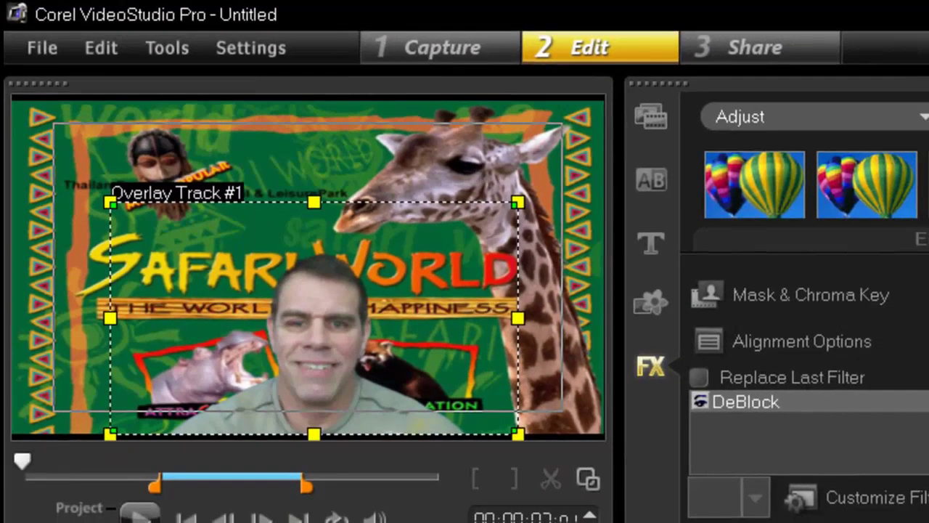
left_click(701, 402)
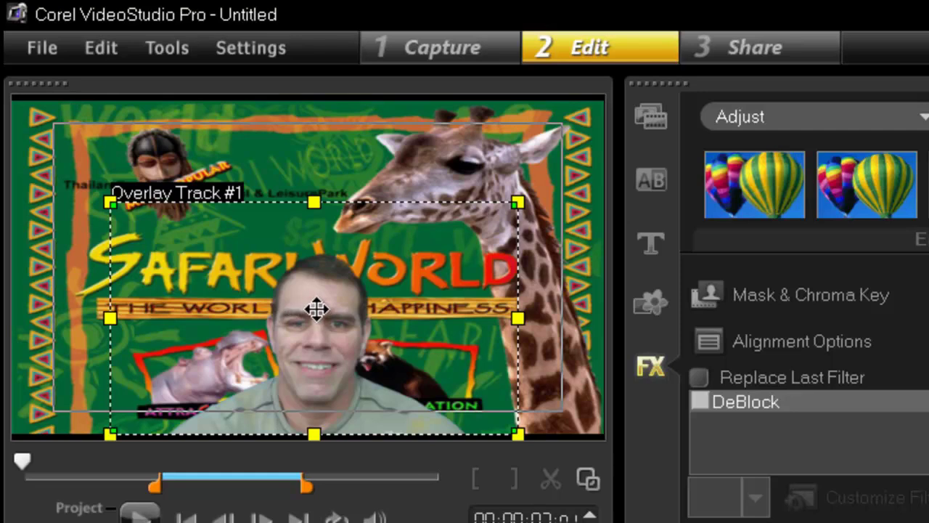
left_click(699, 401)
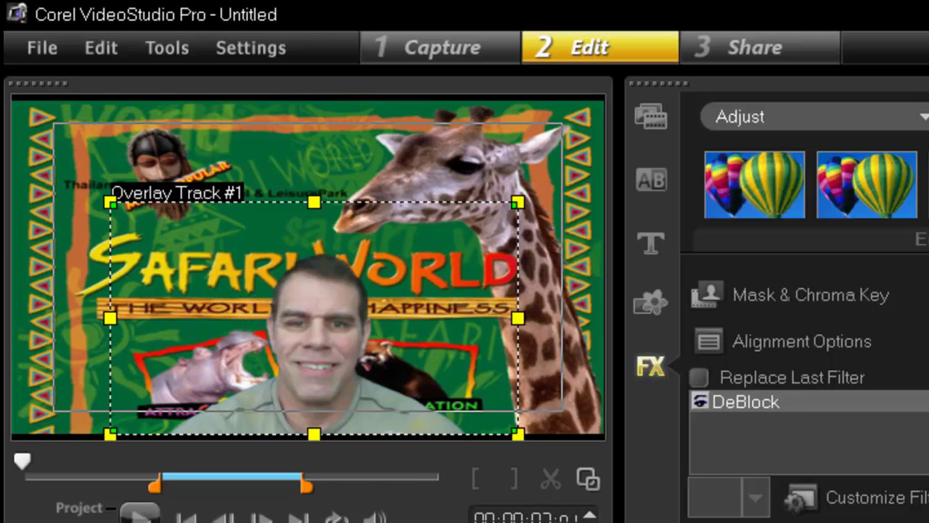
Enable White Balance on the blue-screen clip with the Shade preset (temperature 7500) and preview it
left_click(887, 440)
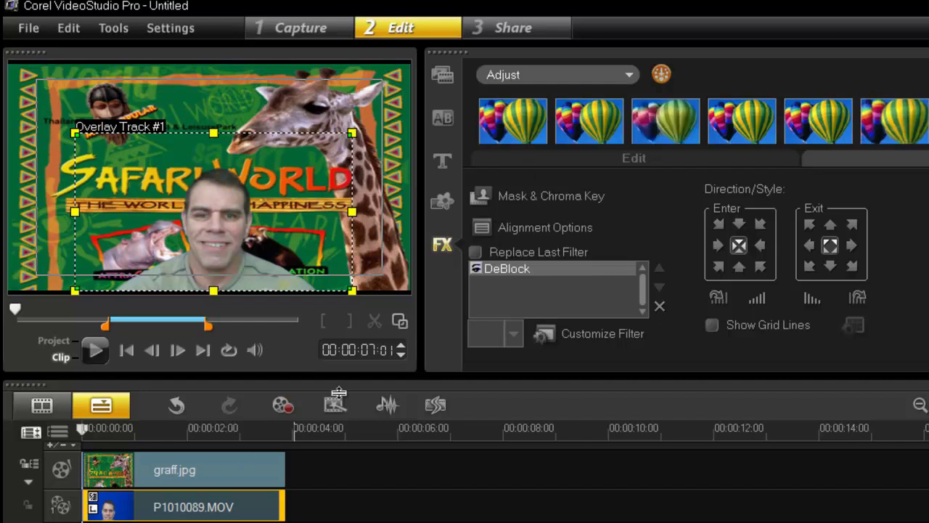
left_click(644, 157)
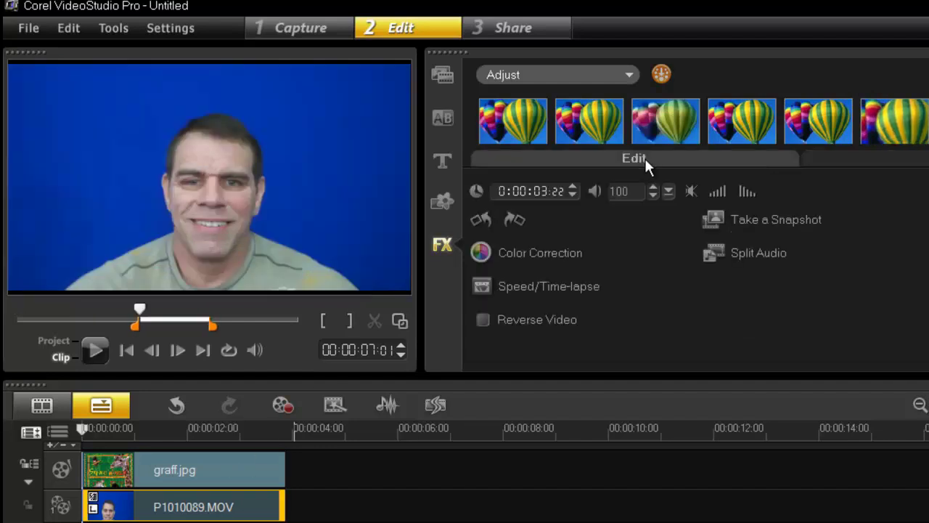
left_click(551, 255)
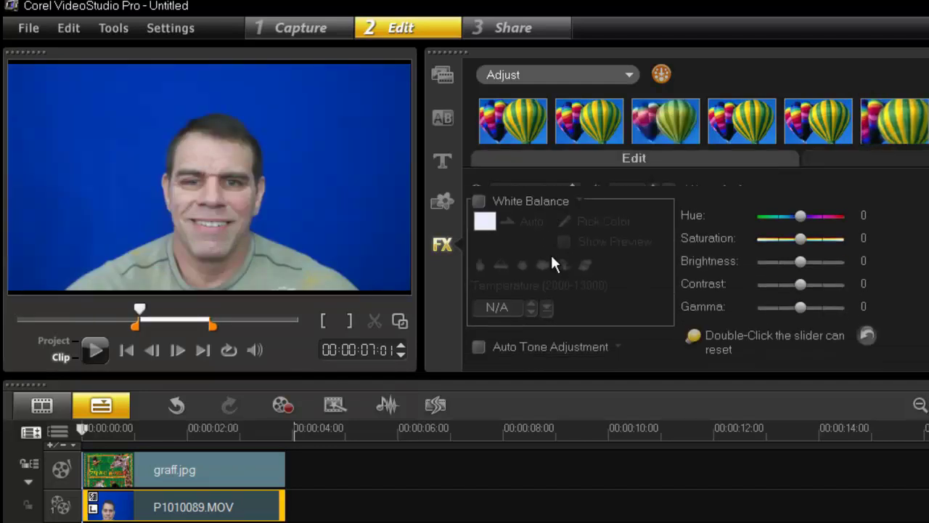
left_click(591, 252)
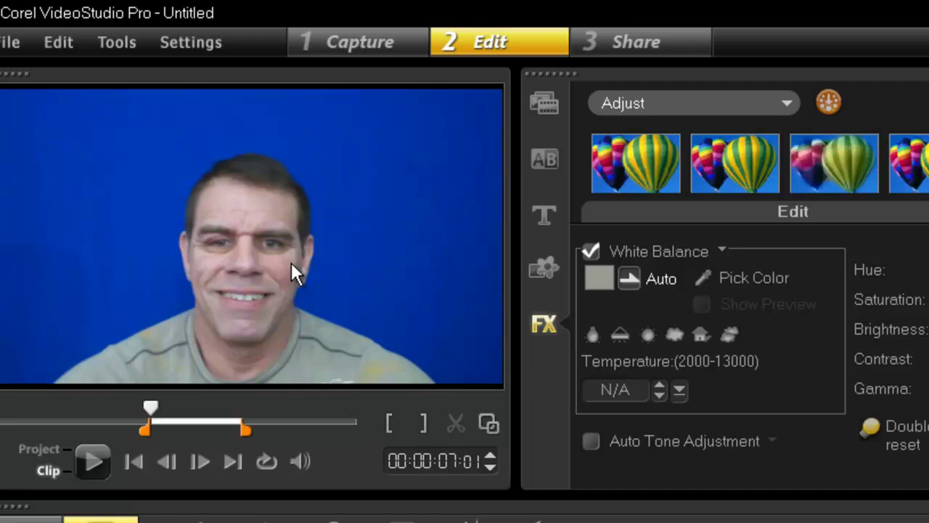
left_click(700, 333)
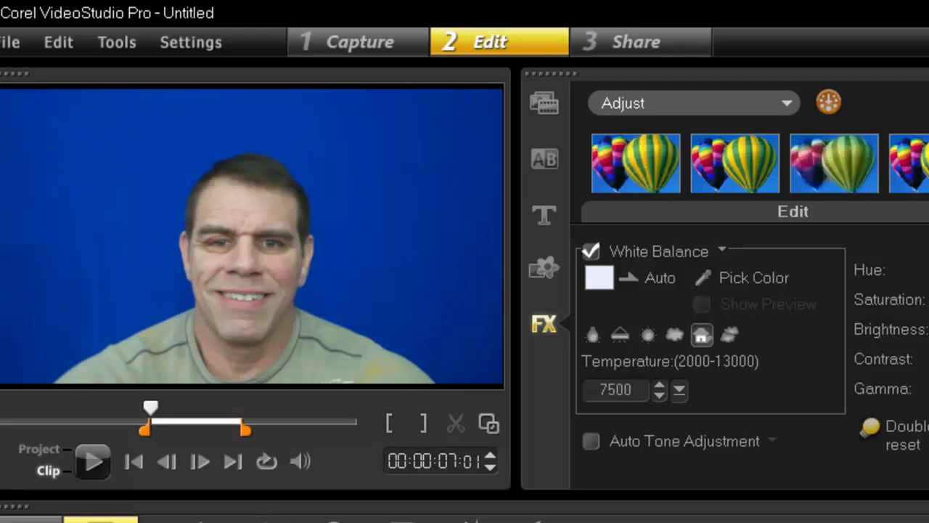
left_click(85, 467)
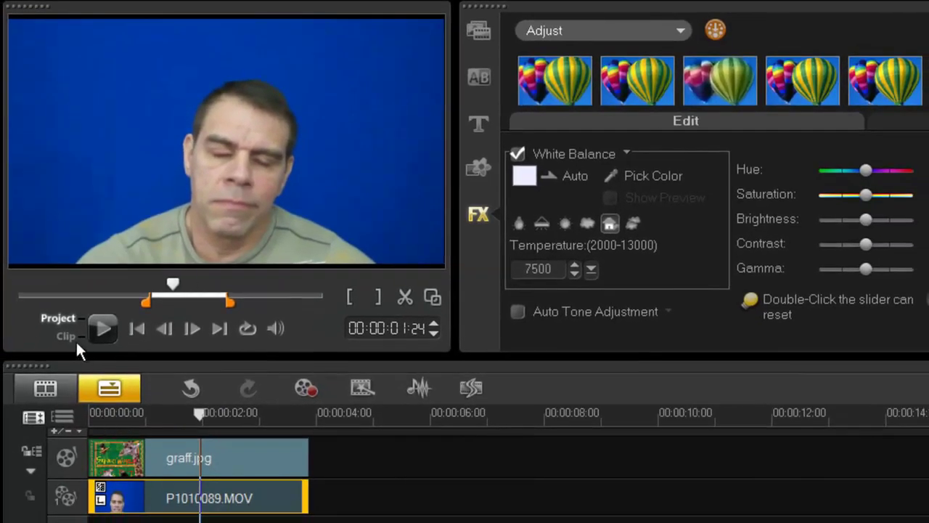
Play back the project and the blue-screen clip to review the keyed composite
left_click(76, 339)
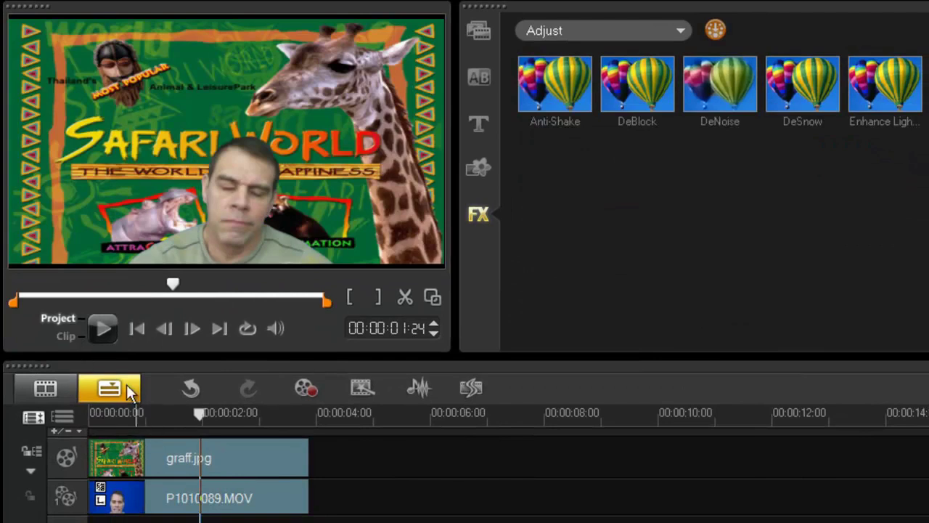
left_click(144, 507)
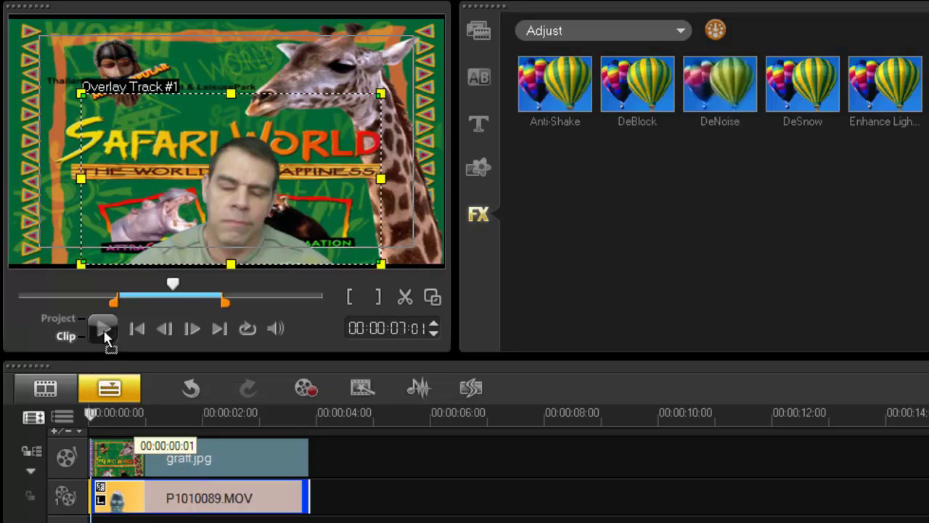
left_click(103, 330)
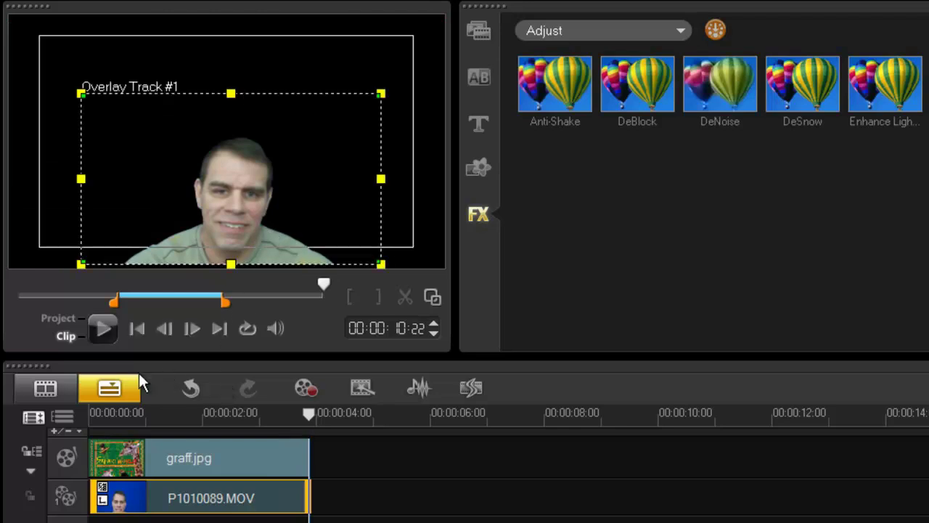
left_click(103, 331)
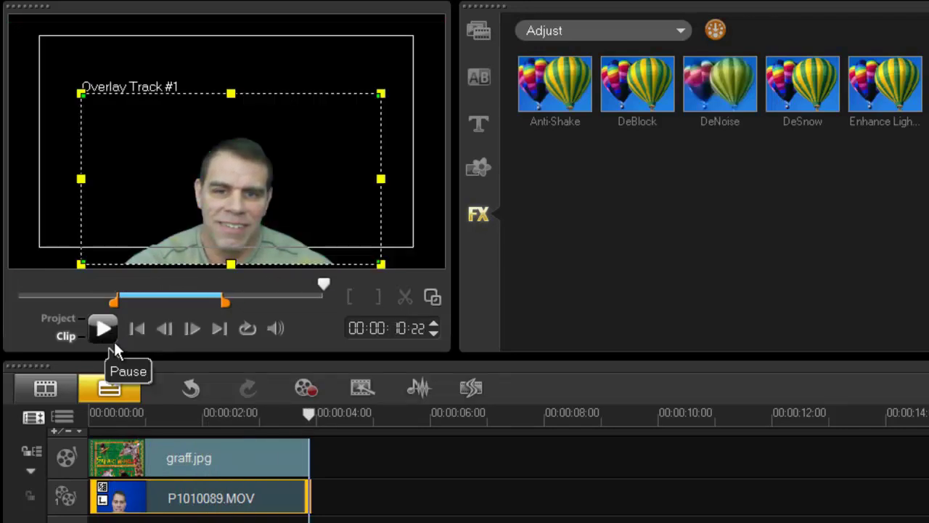
Extend graff.jpg to match P1010089.MOV's length and play the composite again
left_click(252, 444)
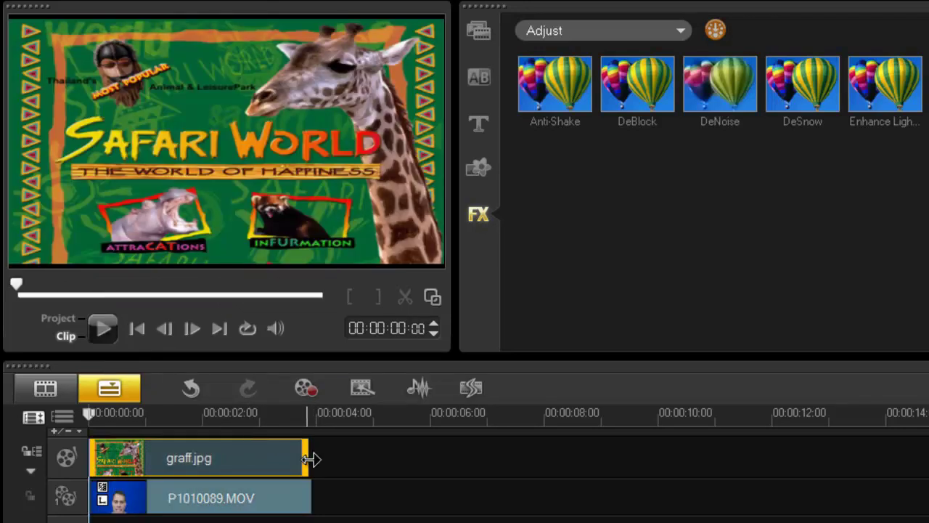
left_click_drag(311, 456, 313, 456)
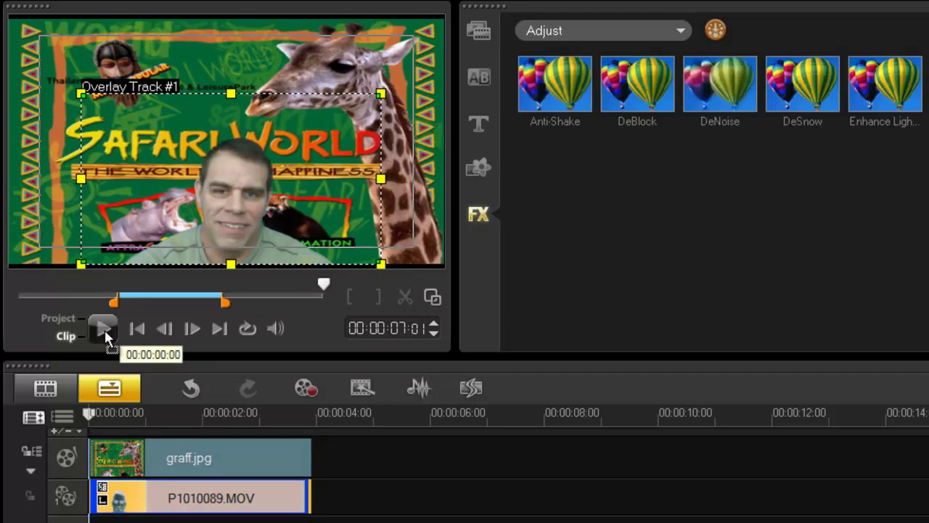
left_click(105, 330)
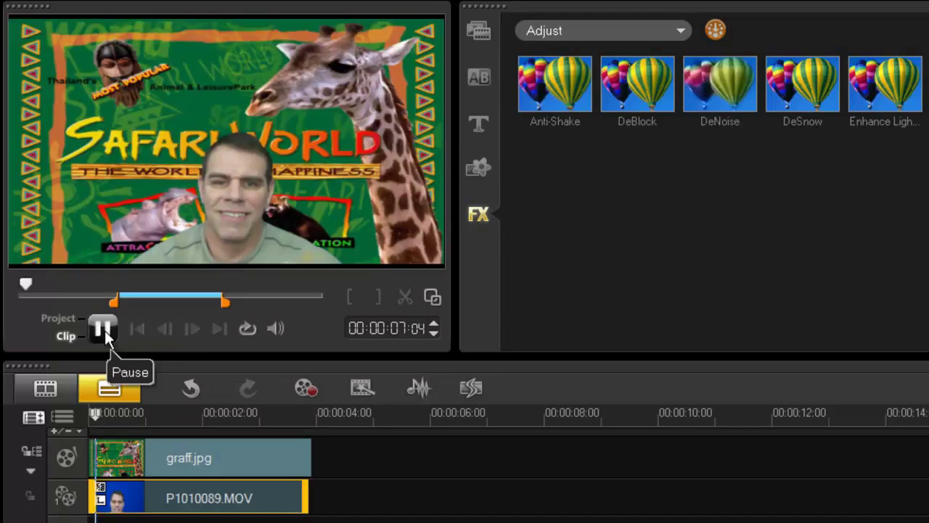